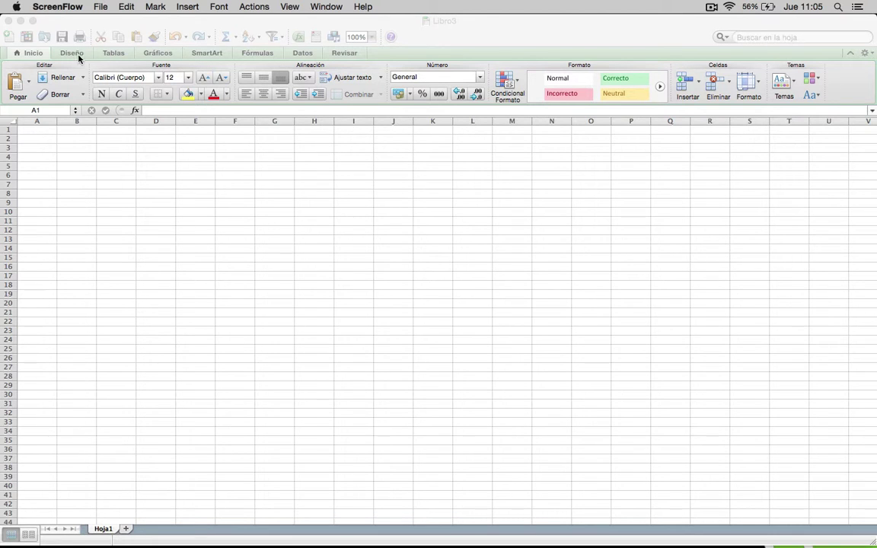
# Step: Bring Libro3 forward and view the Tablas, Gráficos, Fórmulas and Inicio tabs, ending on Diseño
pyautogui.click(37, 54)
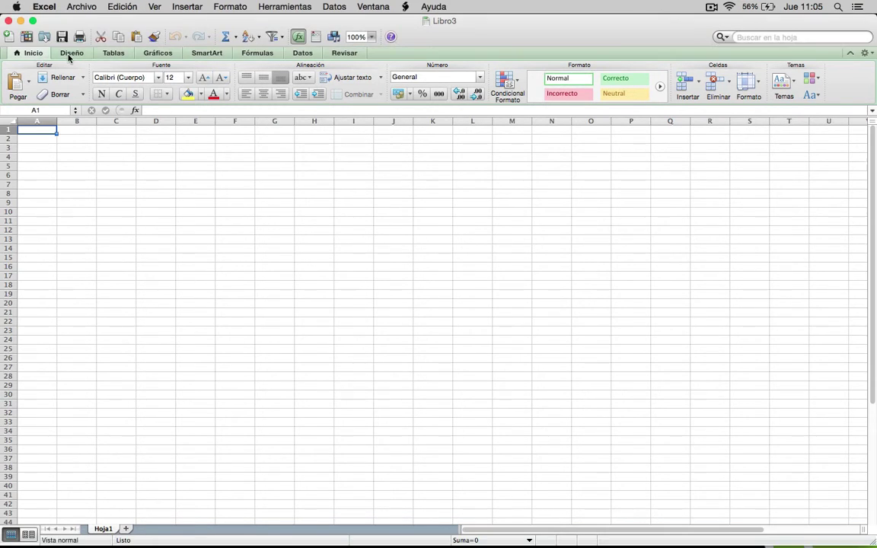
pyautogui.click(115, 55)
pyautogui.click(156, 55)
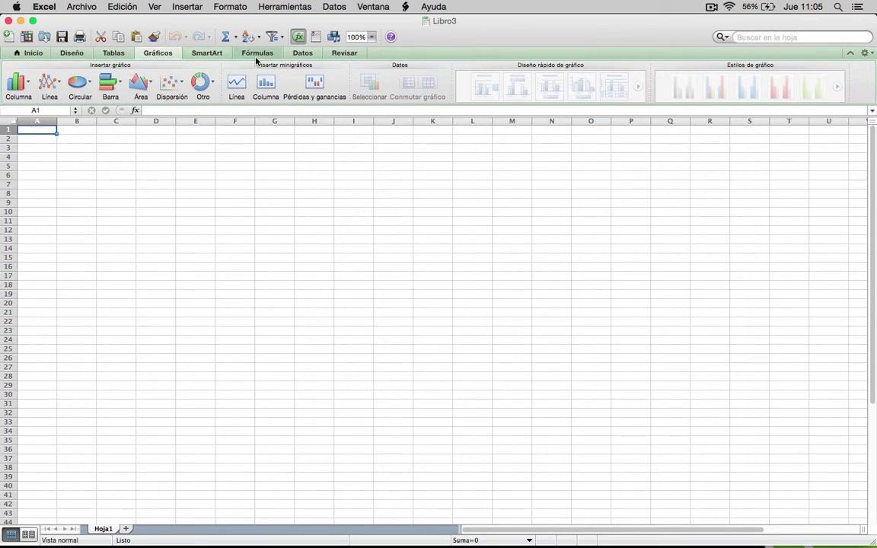
pyautogui.click(251, 54)
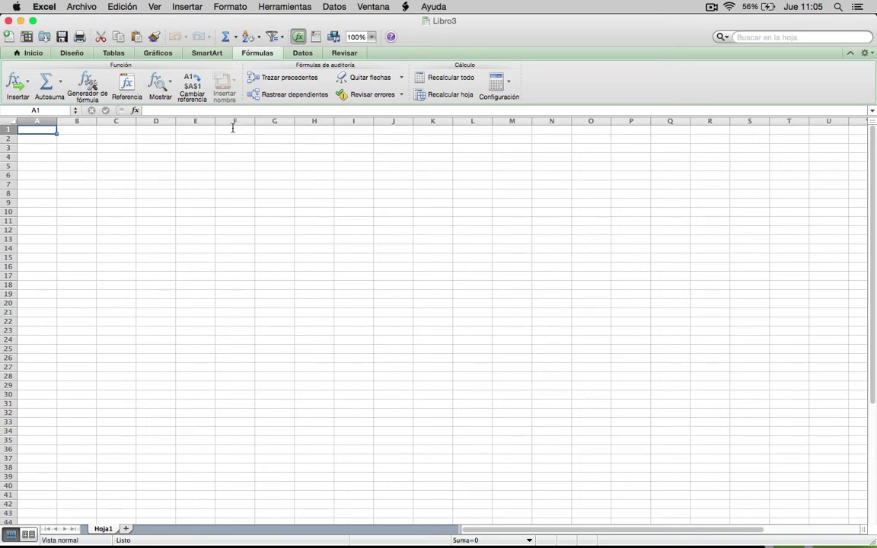
pyautogui.click(35, 52)
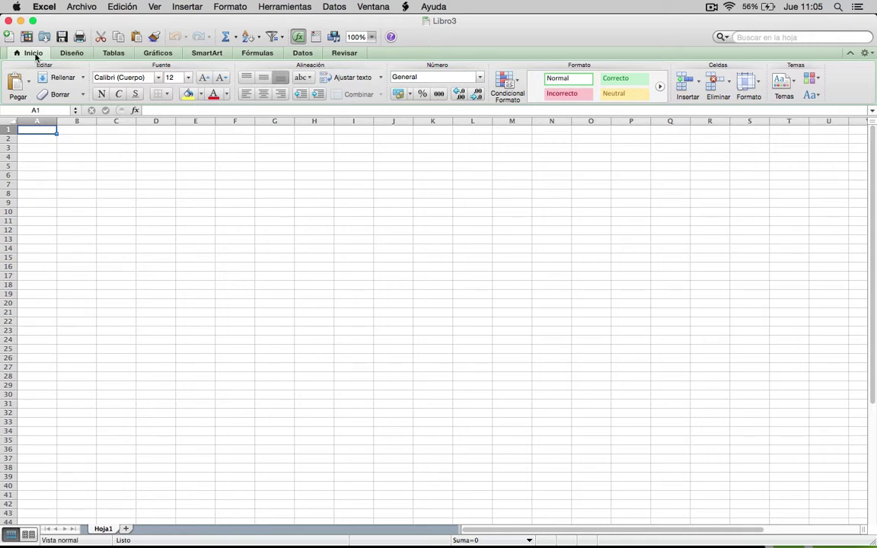
pyautogui.click(76, 54)
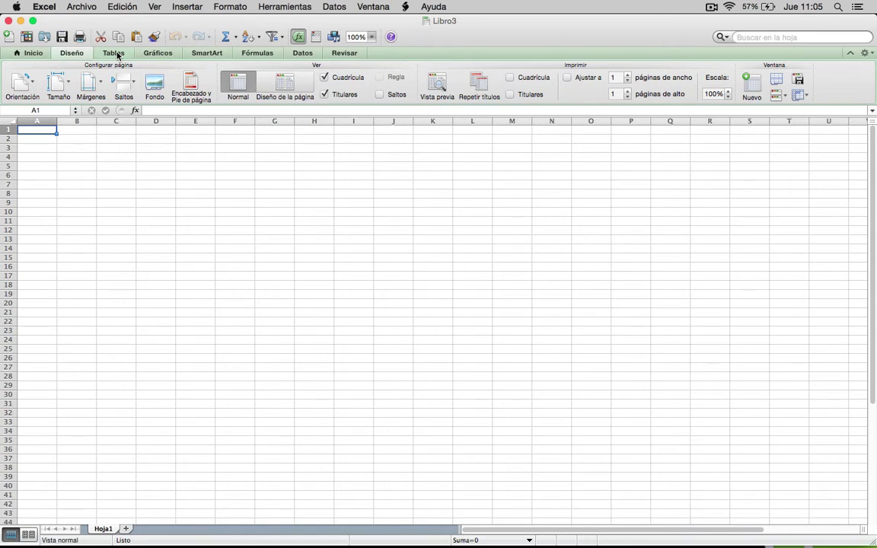
# Step: View the Tablas and Gráficos ribbon tabs, ending on the SmartArt tab
pyautogui.click(115, 53)
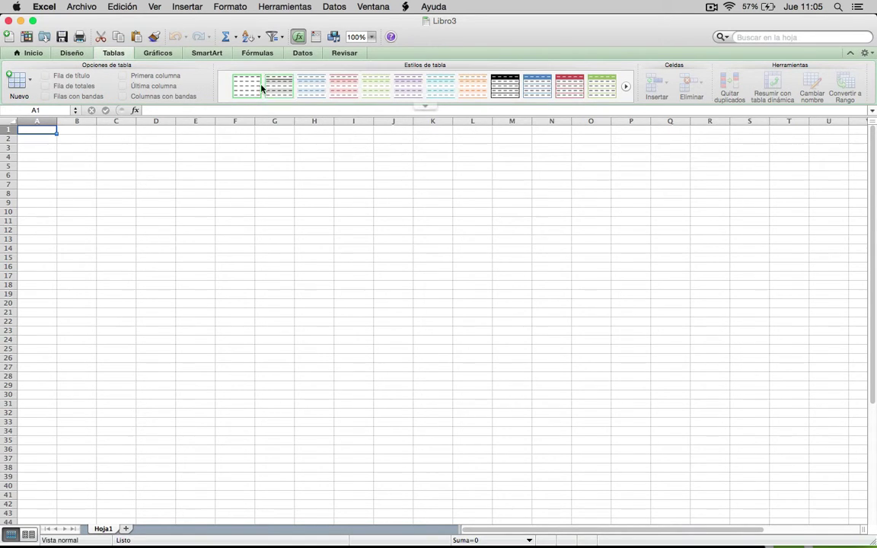
pyautogui.moveTo(311, 87)
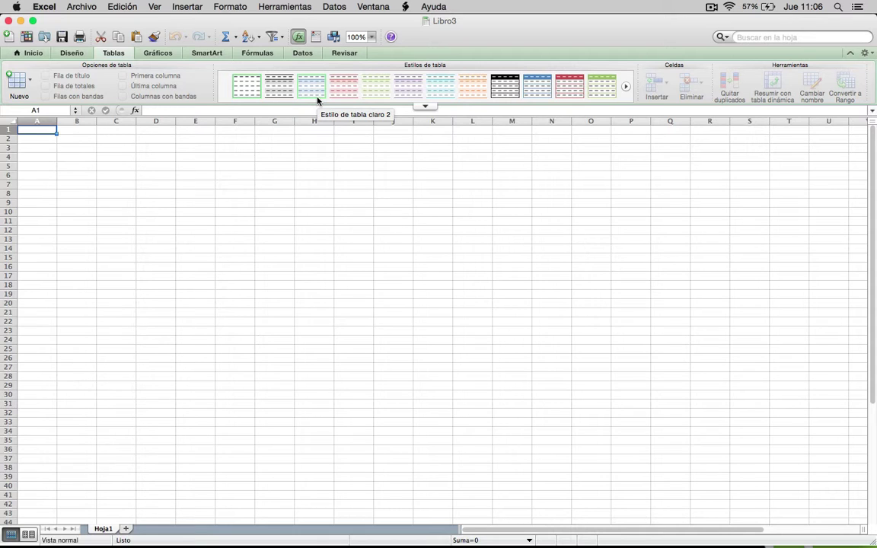
pyautogui.click(157, 55)
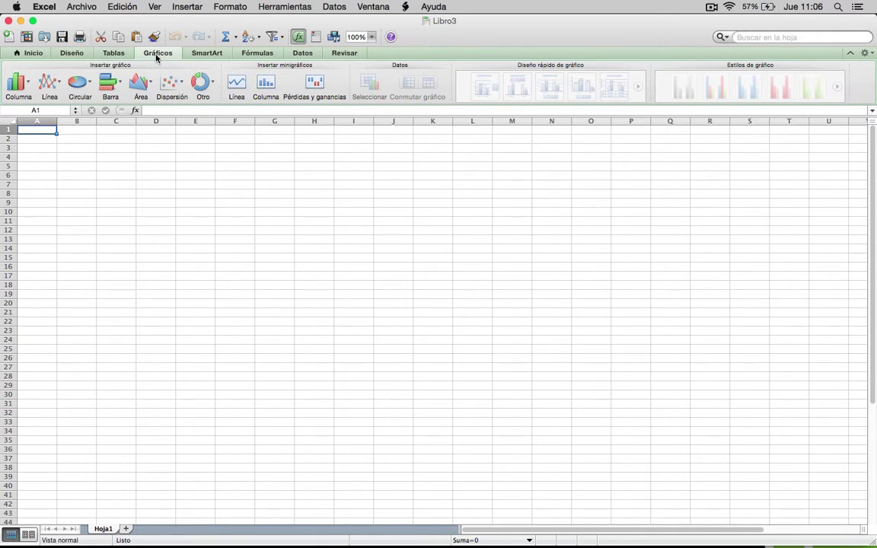
pyautogui.click(198, 55)
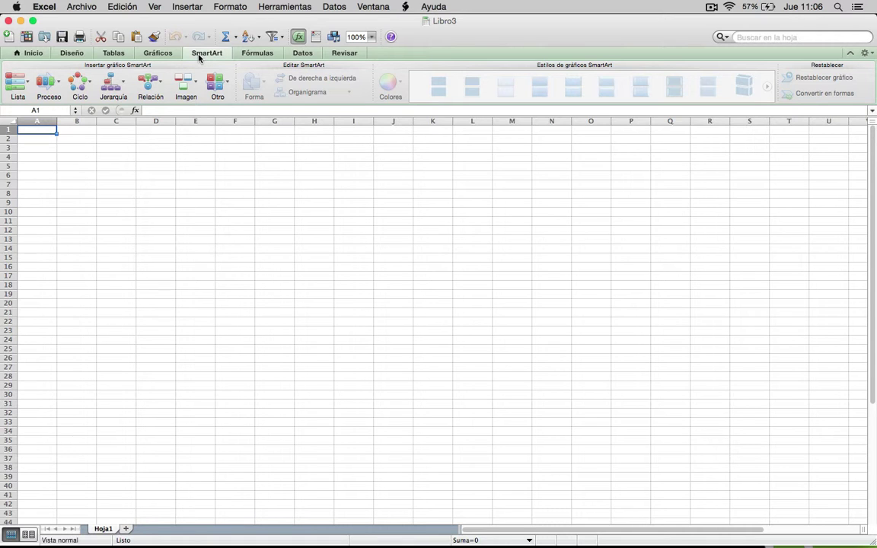
# Step: Switch the ribbon to the Fórmulas tab
pyautogui.click(244, 56)
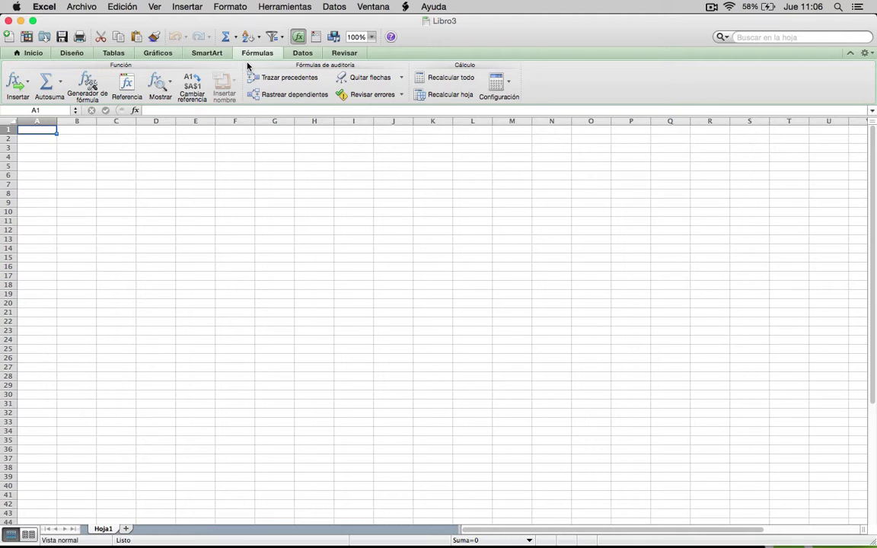
# Step: Switch the ribbon to the Datos tab
pyautogui.click(297, 55)
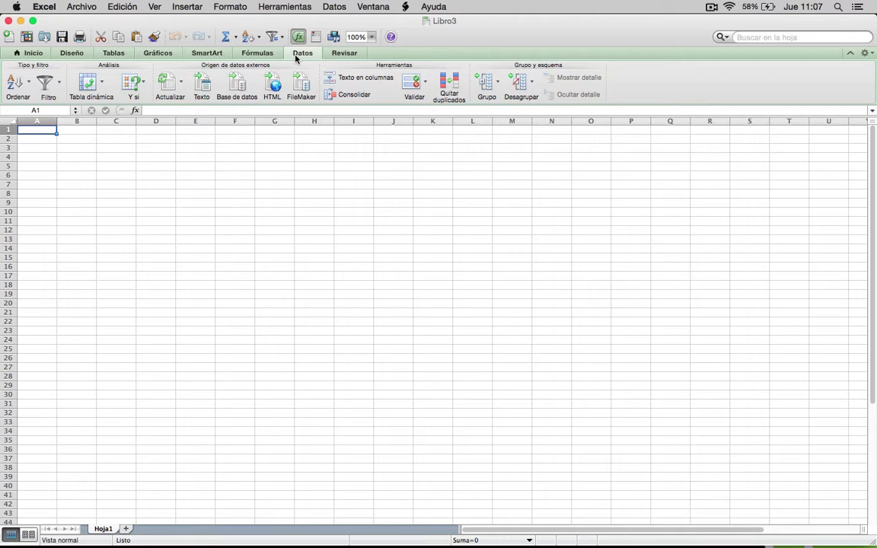
# Step: Switch the ribbon to the Revisar tab
pyautogui.click(348, 51)
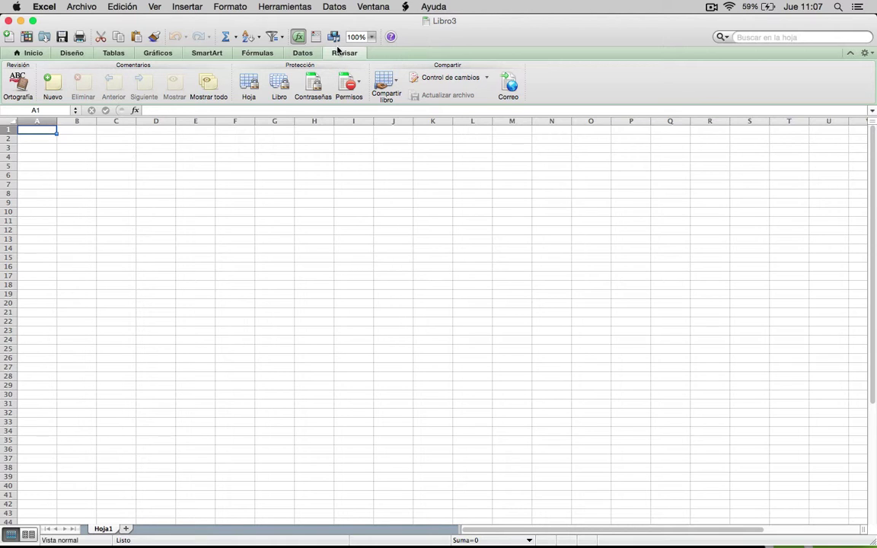
# Step: Open the Archivo menu in the menu bar, heading toward the Ventana menu
pyautogui.click(90, 5)
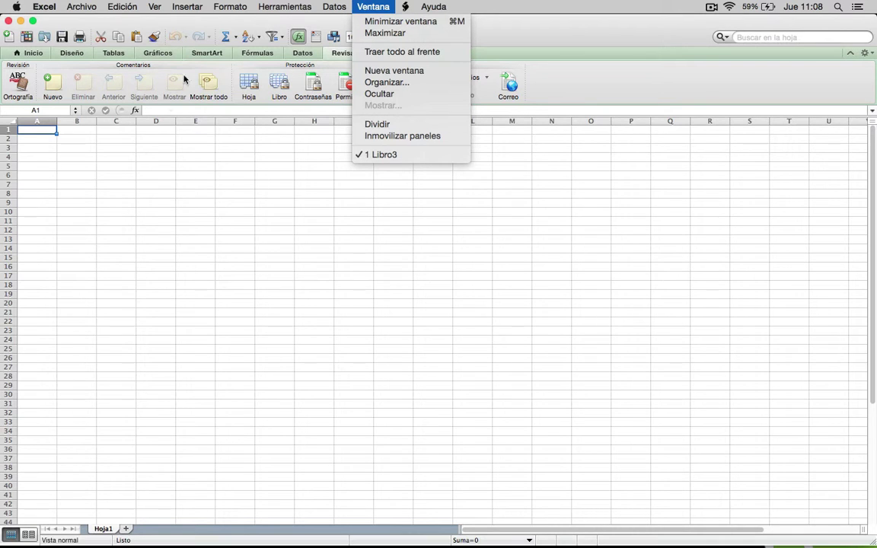
pyautogui.click(263, 194)
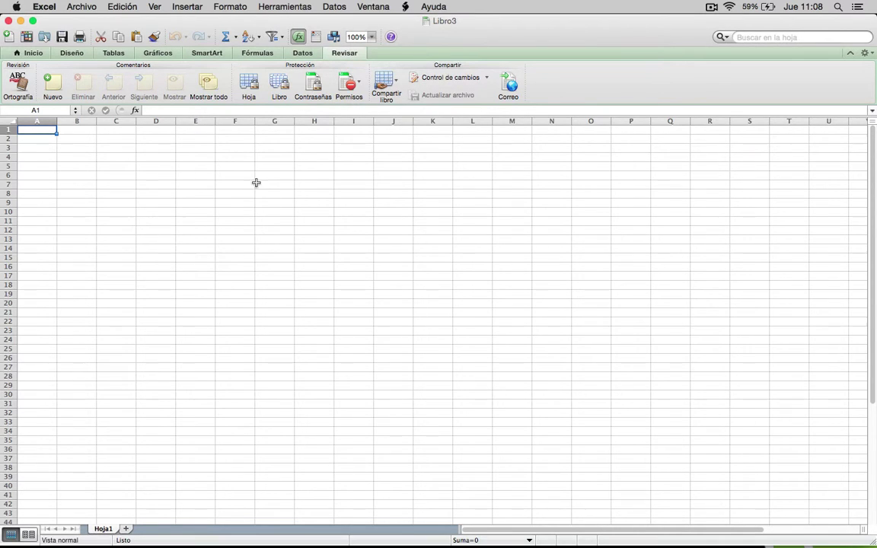
pyautogui.click(372, 7)
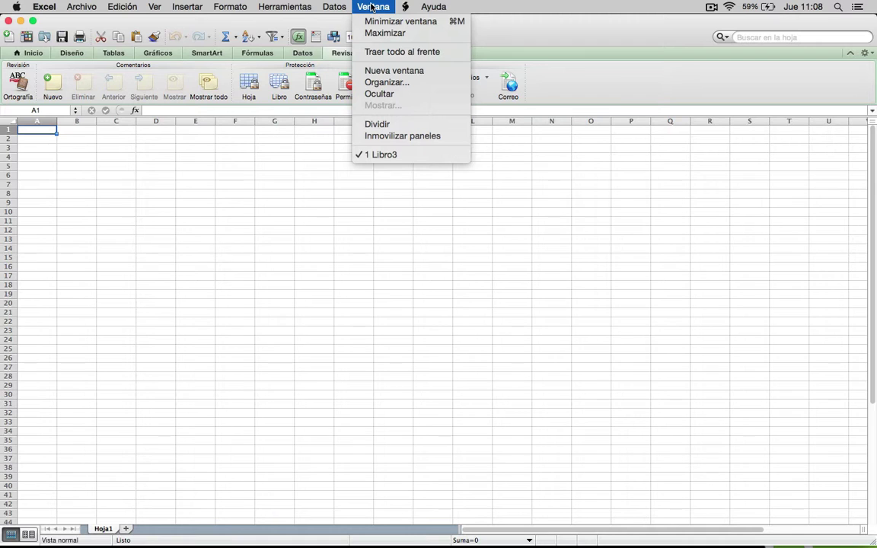